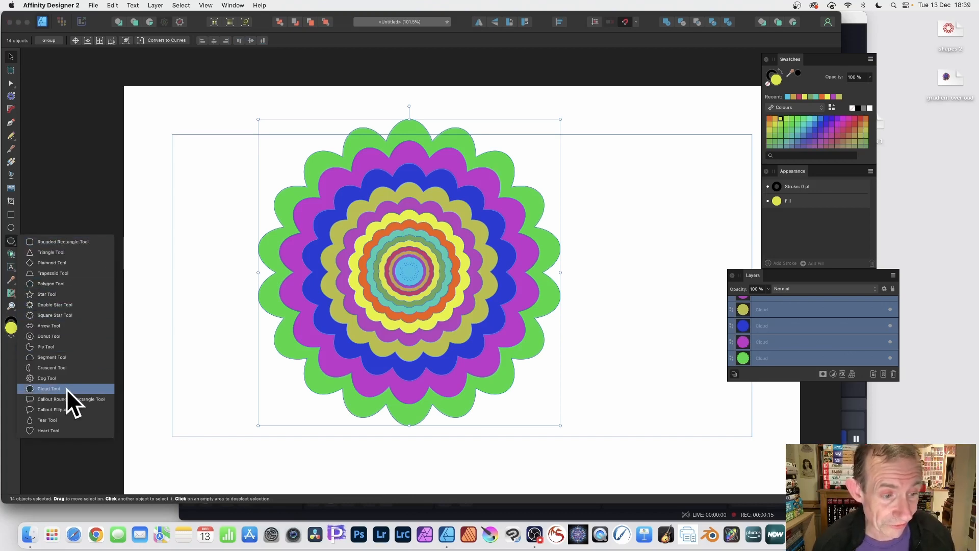
# Move the Layers panel beside the artwork and enlarge it to show more of the selected cloud layers
pyautogui.click(333, 320)
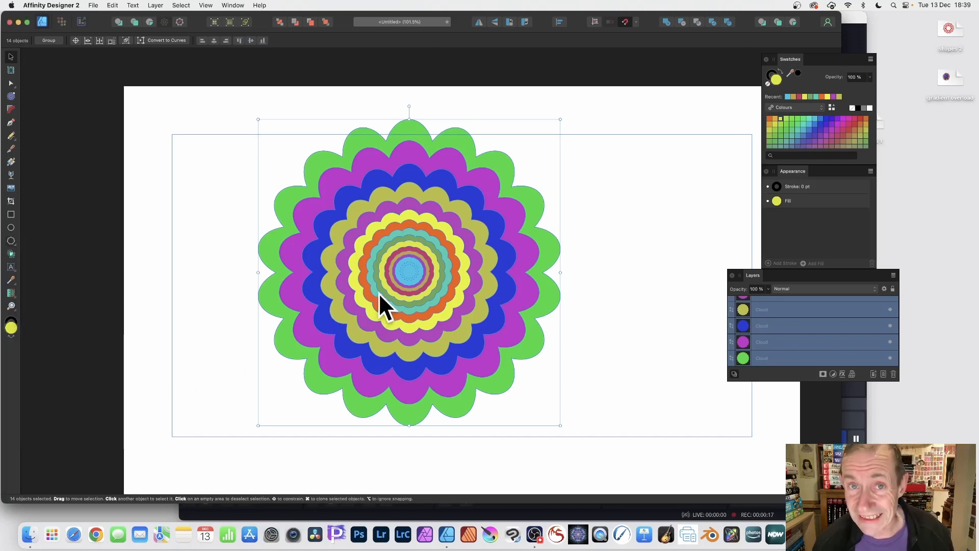
pyautogui.moveTo(754, 275); pyautogui.dragTo(564, 120)
pyautogui.moveTo(597, 226); pyautogui.dragTo(597, 372)
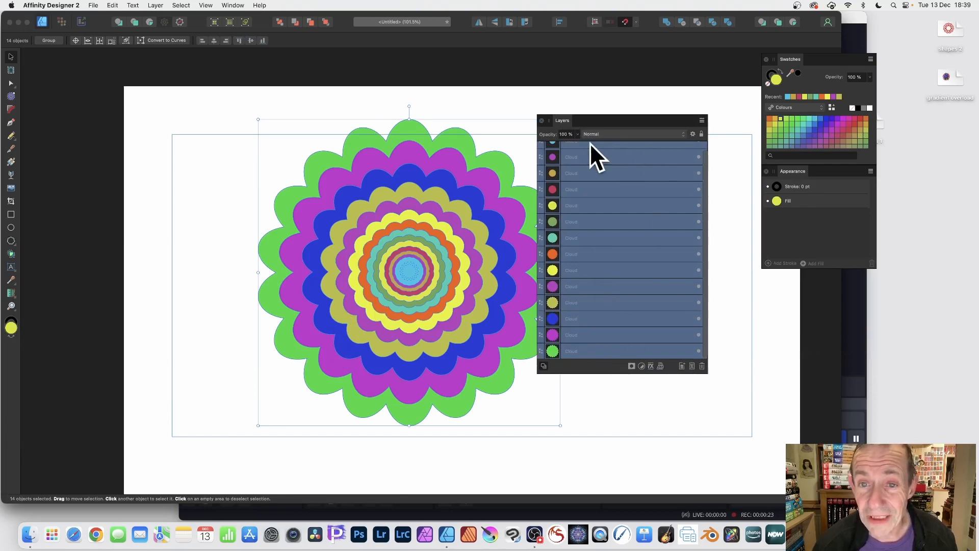
pyautogui.moveTo(598, 121); pyautogui.dragTo(699, 127)
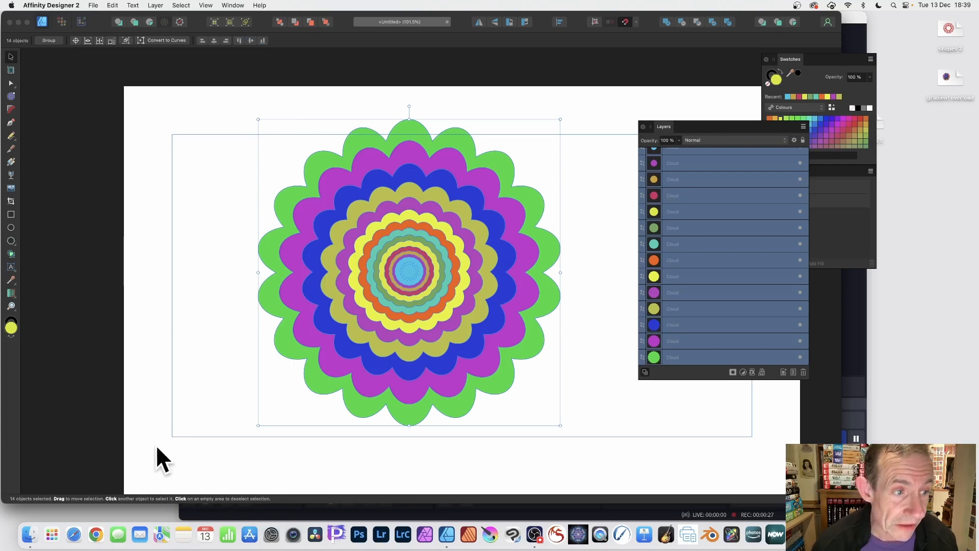
# Use the Cloud Tool settings to try 4 and 8 bubbles on all selected clouds, ending at 17 bubbles
pyautogui.click(11, 241)
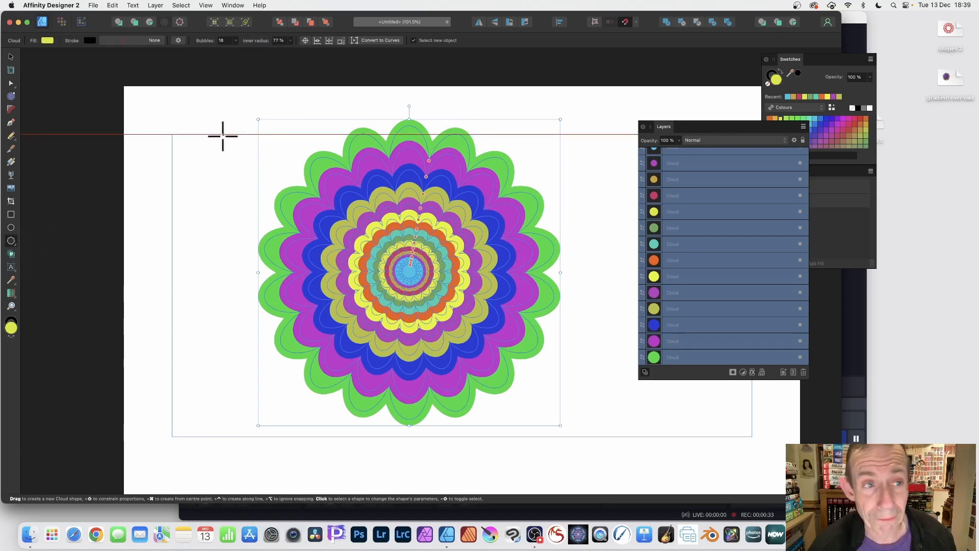
pyautogui.click(236, 41)
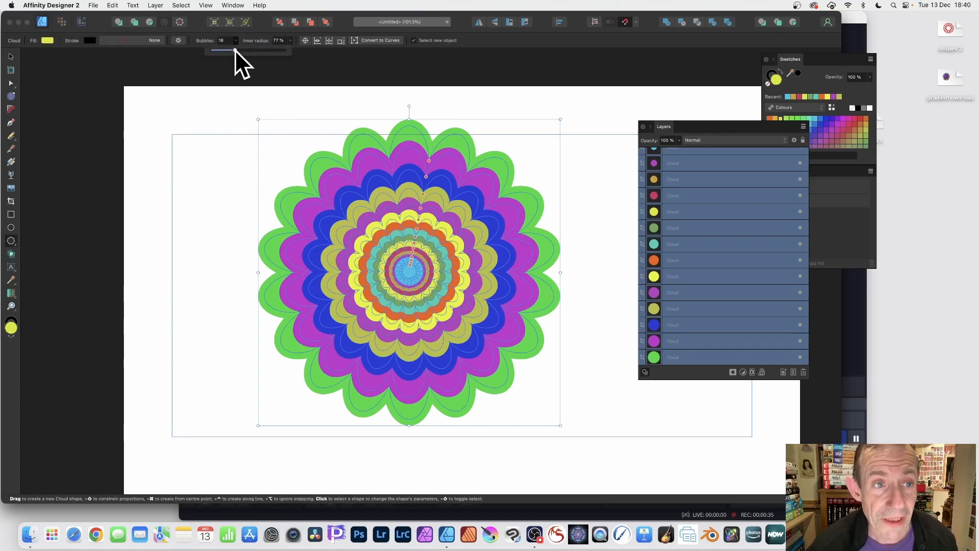
pyautogui.moveTo(235, 50); pyautogui.dragTo(210, 49)
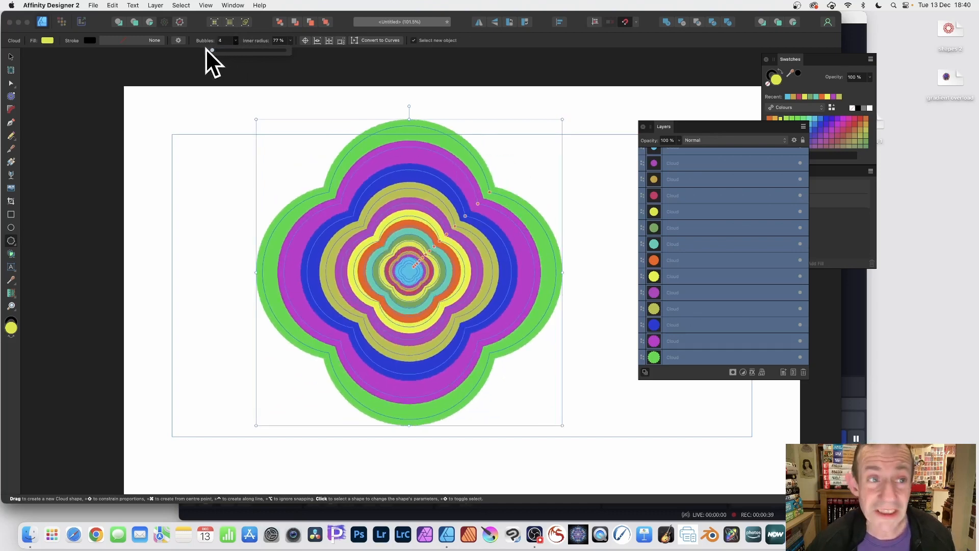
pyautogui.moveTo(207, 48); pyautogui.dragTo(218, 49)
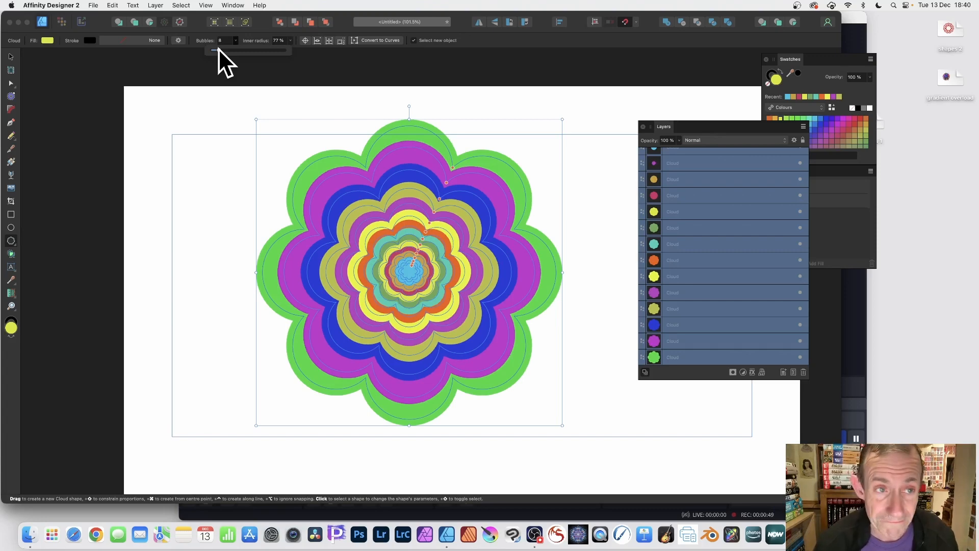
pyautogui.moveTo(219, 49); pyautogui.dragTo(234, 49)
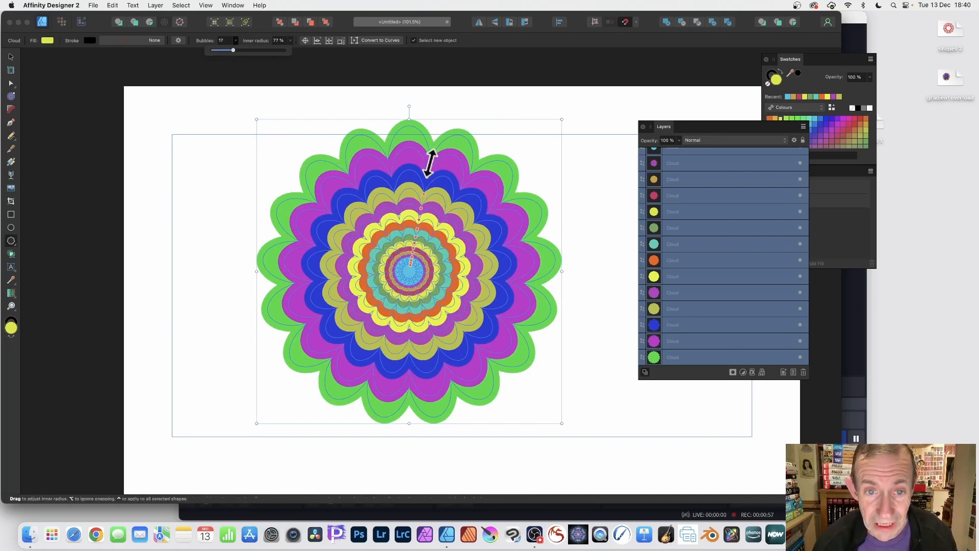
# Adjust the outer green cloud's inner radius, and set all selected clouds to a 70 % inner radius and 28 bubbles
pyautogui.moveTo(430, 163)
pyautogui.mouseDown()
pyautogui.moveTo(433, 143)
pyautogui.moveTo(428, 171)
pyautogui.mouseUp()
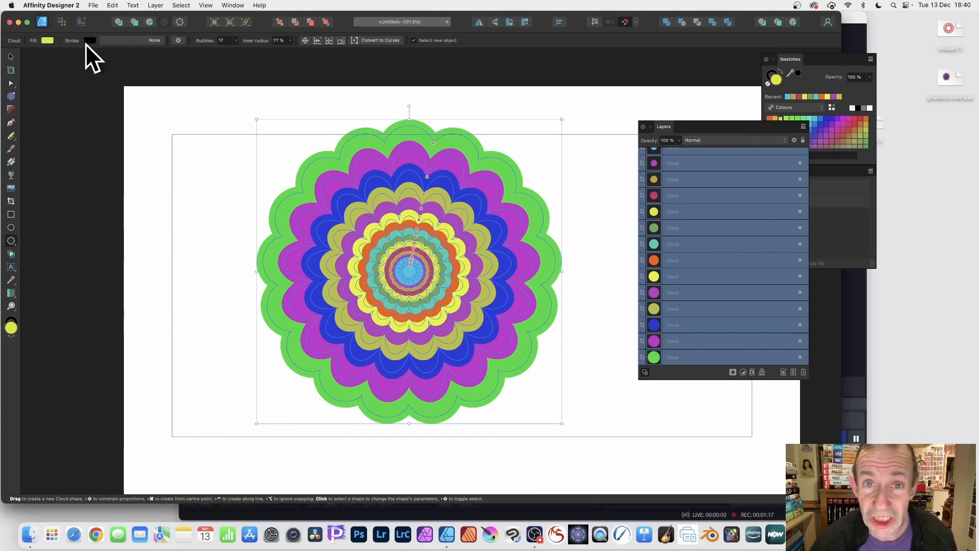
pyautogui.click(290, 42)
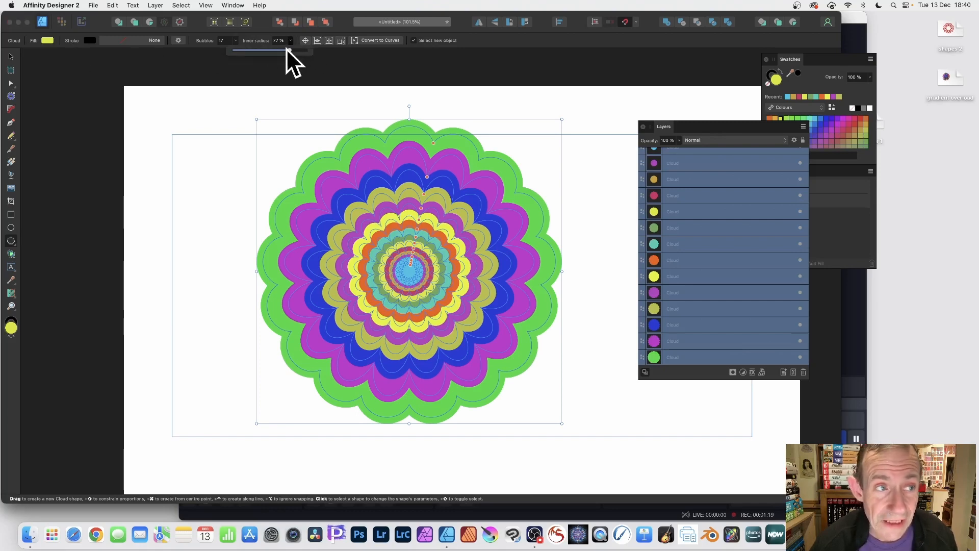
pyautogui.moveTo(286, 48)
pyautogui.mouseDown()
pyautogui.moveTo(232, 47)
pyautogui.moveTo(310, 54)
pyautogui.moveTo(284, 53)
pyautogui.mouseUp()
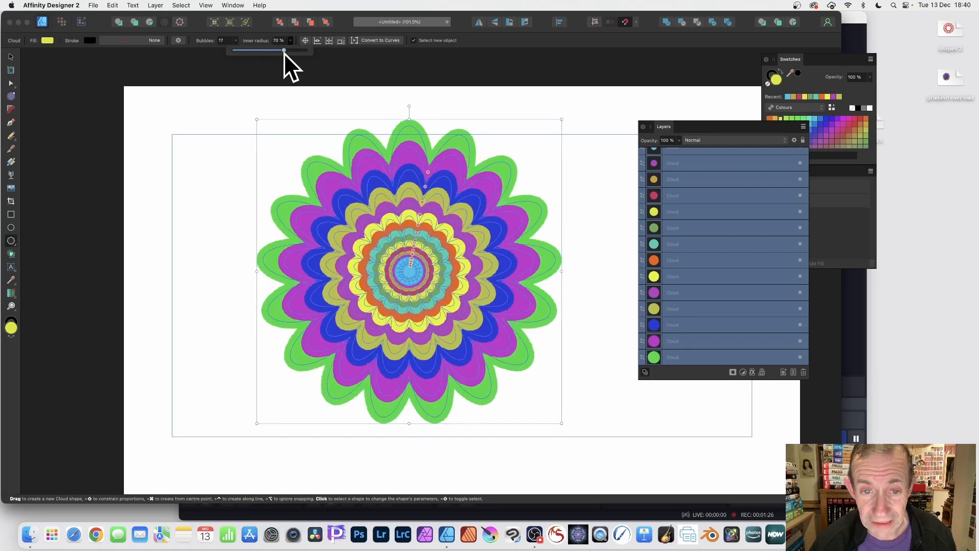
pyautogui.click(232, 41)
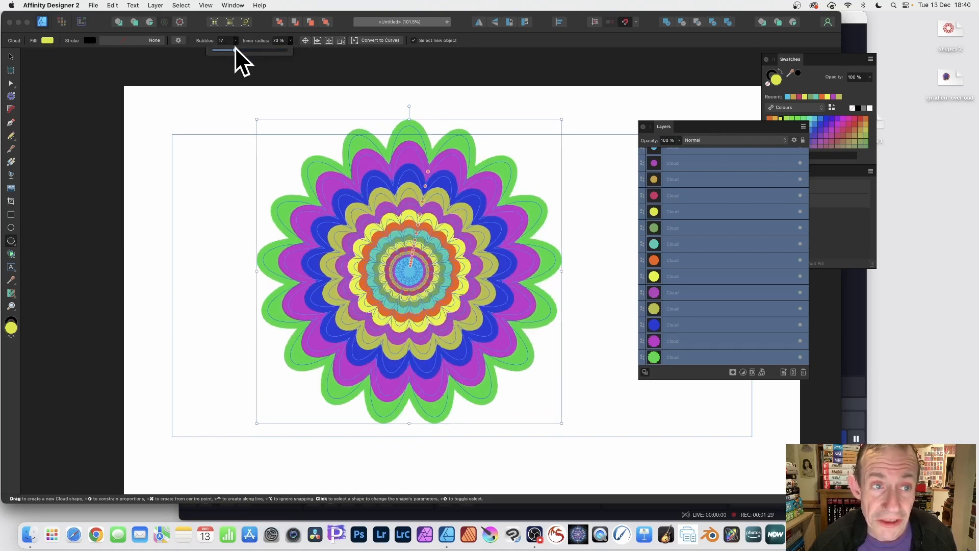
pyautogui.moveTo(234, 48); pyautogui.dragTo(252, 49)
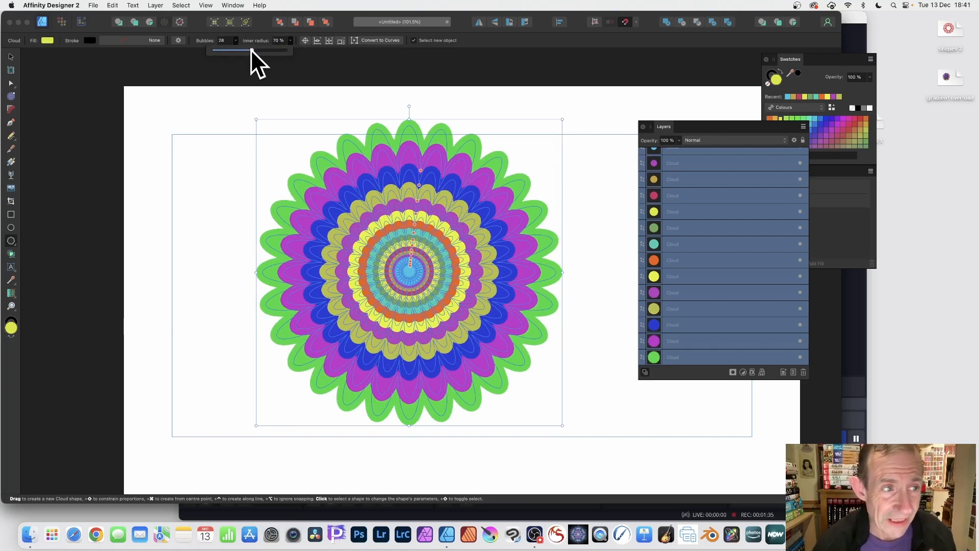
# Contour all selected clouds inward with the Contour Tool, using a negative radius of more than 1 in
pyautogui.click(12, 96)
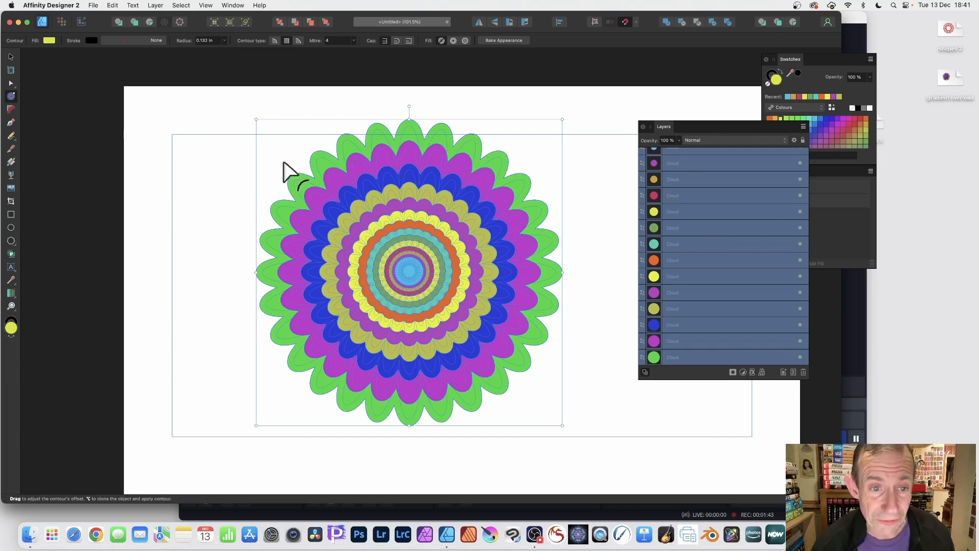
pyautogui.moveTo(330, 168); pyautogui.dragTo(204, 44)
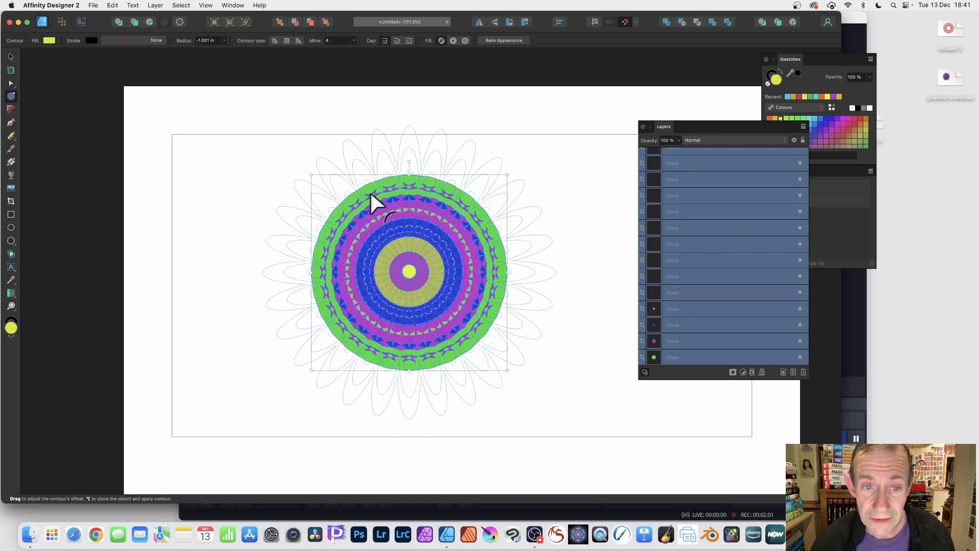
pyautogui.moveTo(331, 183); pyautogui.dragTo(359, 202)
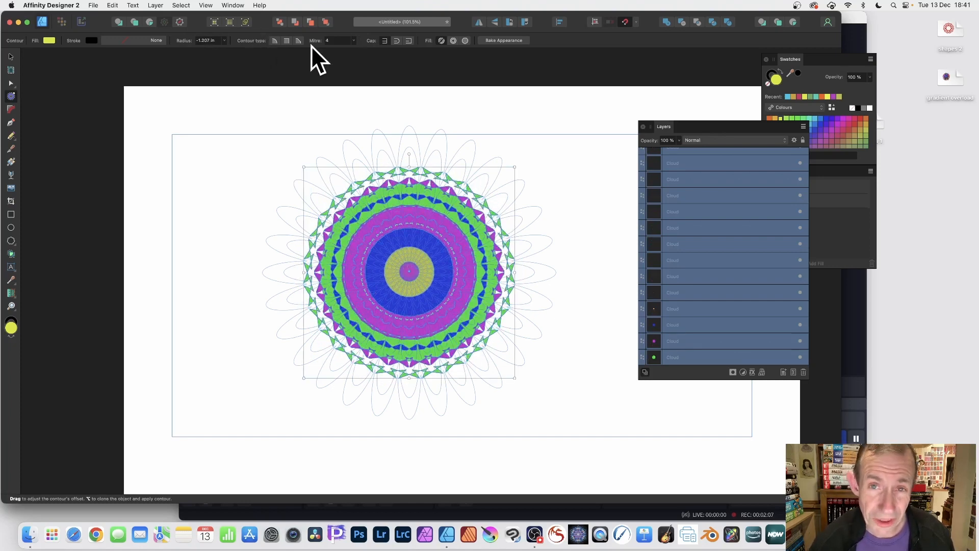
# Compare the contour type and fill options, keep the fill that turns the clouds into open rings, and set the radius to about -0.041 in
pyautogui.click(285, 40)
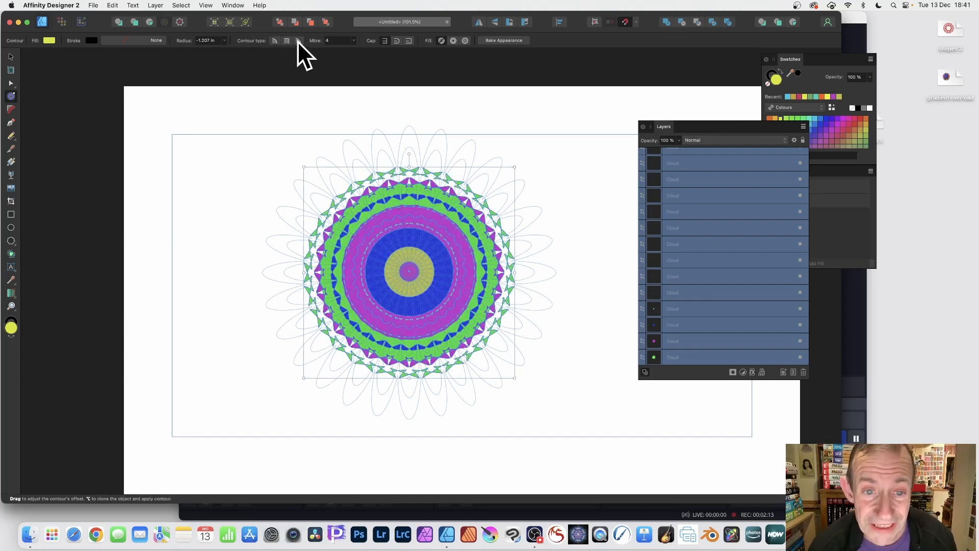
pyautogui.click(453, 41)
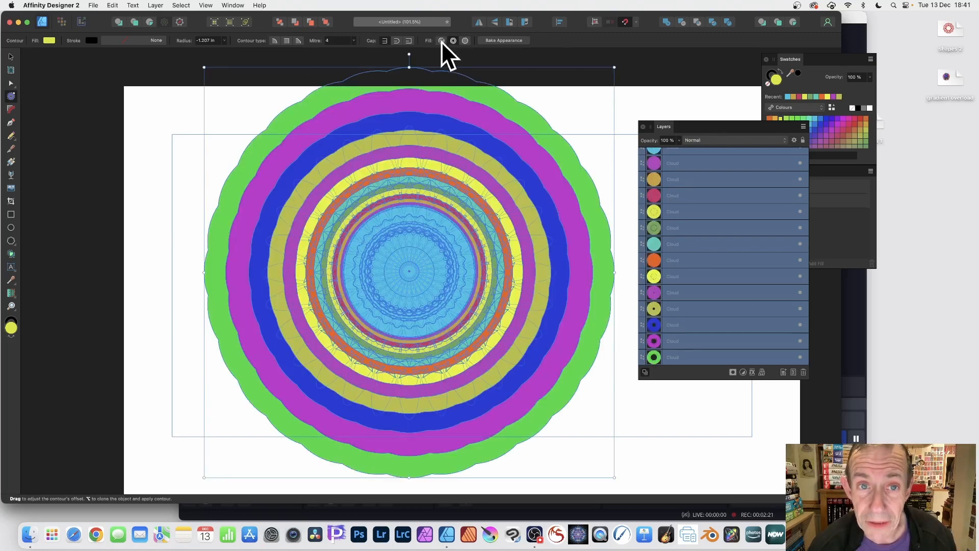
pyautogui.click(465, 40)
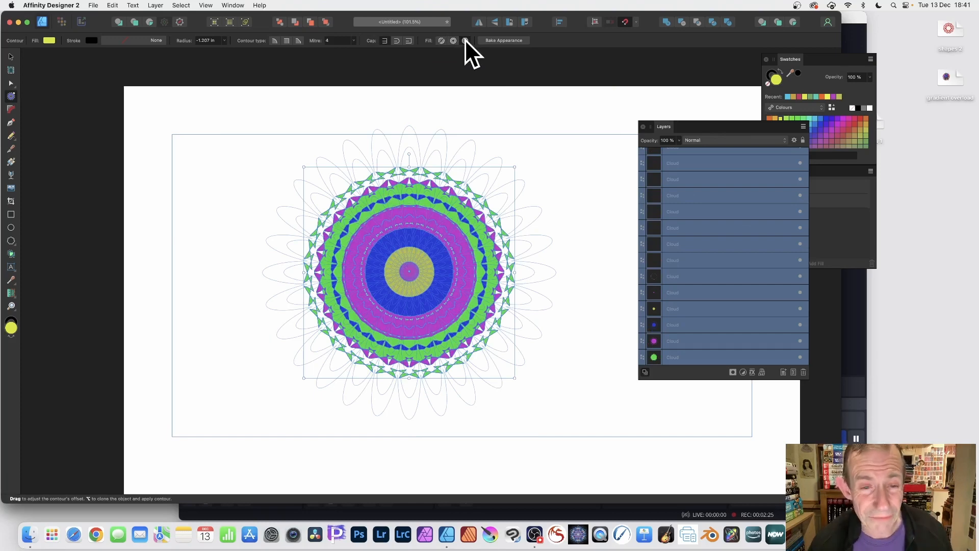
pyautogui.click(453, 41)
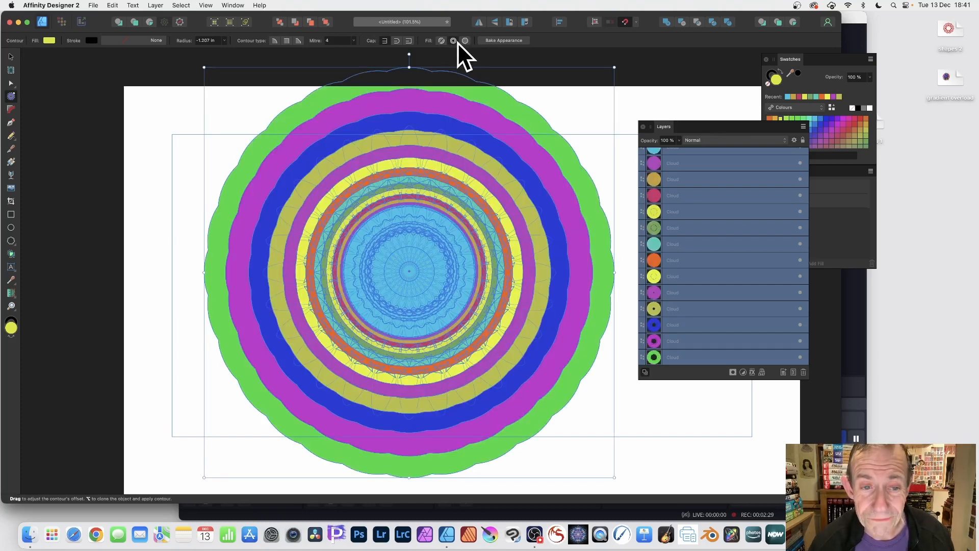
pyautogui.moveTo(455, 162); pyautogui.dragTo(504, 139)
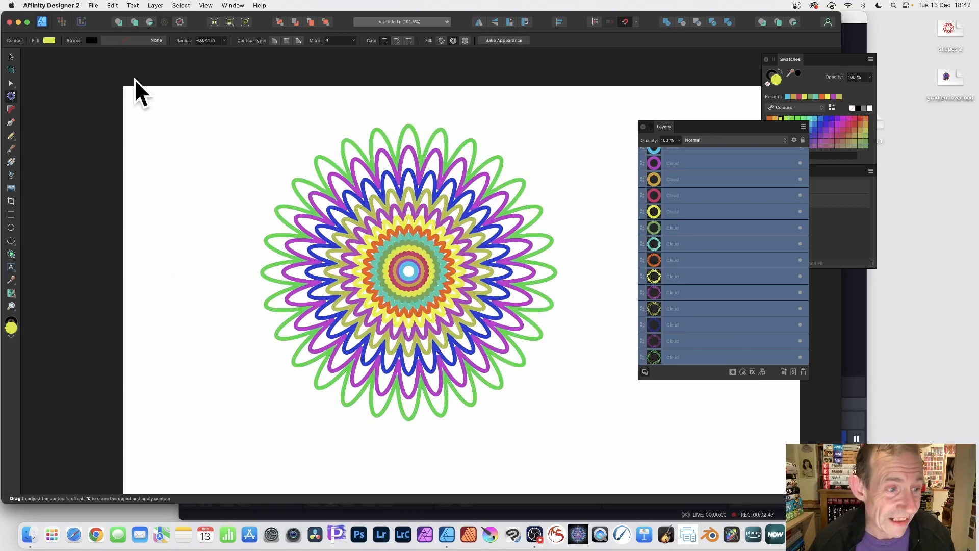
# Set the selected ring clouds to an inner radius of about 76 % and 17 bubbles with the Cloud Tool
pyautogui.click(11, 240)
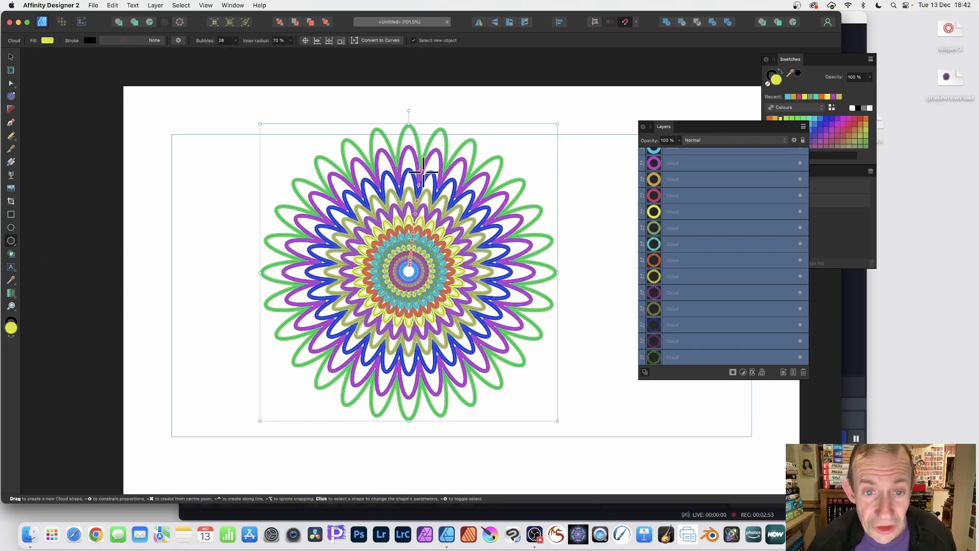
pyautogui.click(291, 40)
pyautogui.moveTo(285, 49)
pyautogui.mouseDown()
pyautogui.moveTo(270, 48)
pyautogui.moveTo(291, 49)
pyautogui.mouseUp()
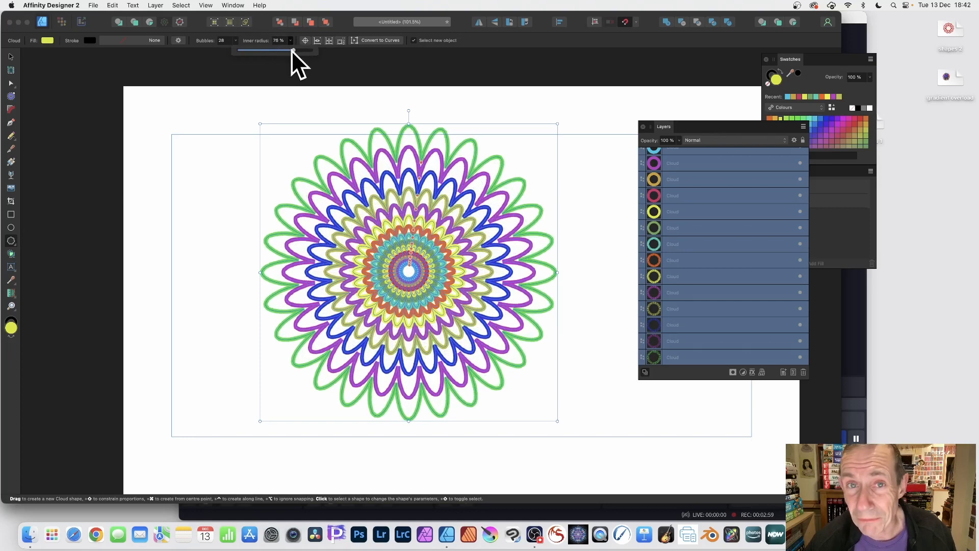
pyautogui.click(235, 41)
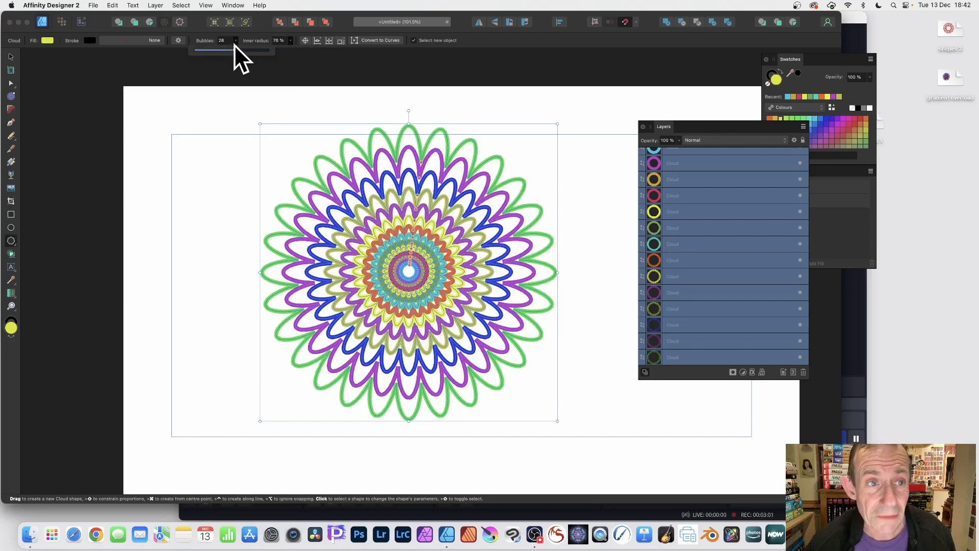
pyautogui.moveTo(234, 48)
pyautogui.mouseDown()
pyautogui.moveTo(204, 49)
pyautogui.moveTo(283, 57)
pyautogui.moveTo(217, 51)
pyautogui.mouseUp()
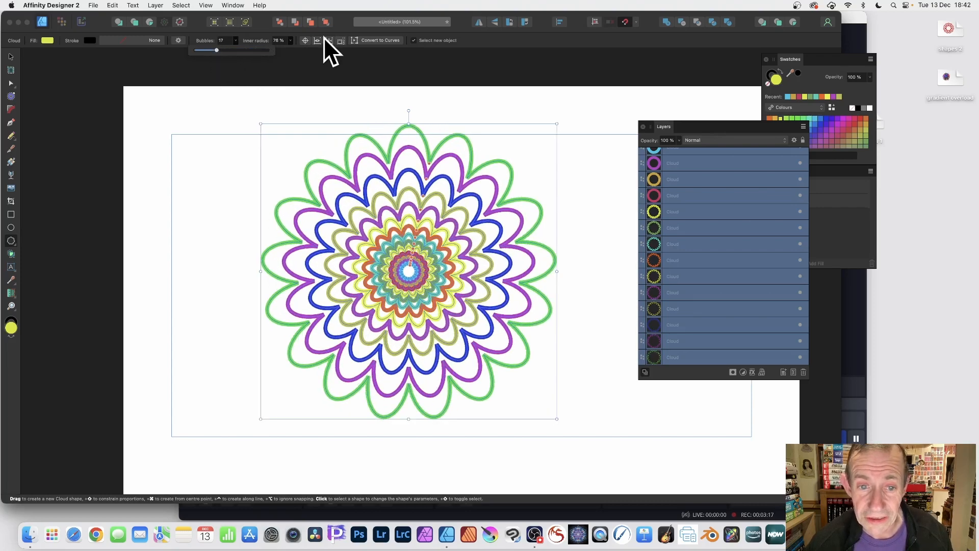
# Fine-tune the contour radius of the selected clouds to about -0.043 in
pyautogui.click(11, 95)
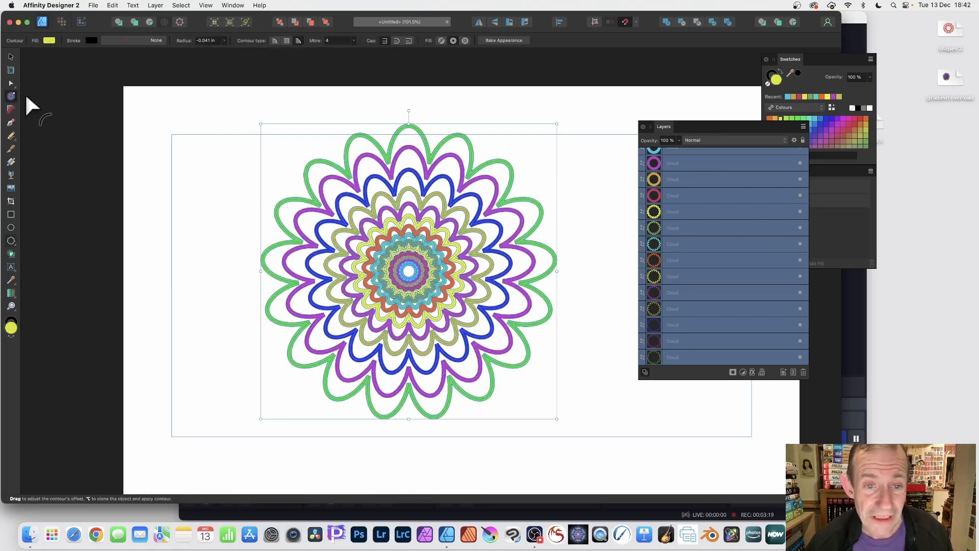
pyautogui.moveTo(404, 192)
pyautogui.mouseDown()
pyautogui.moveTo(391, 176)
pyautogui.moveTo(403, 176)
pyautogui.mouseUp()
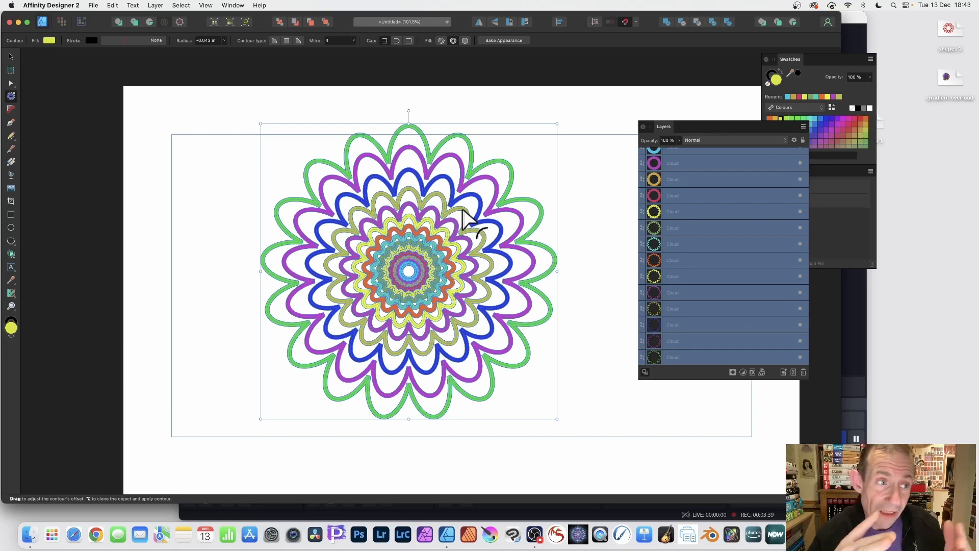
# Set the selected ring clouds to an inner radius of about 75 % and 15 bubbles
pyautogui.click(11, 241)
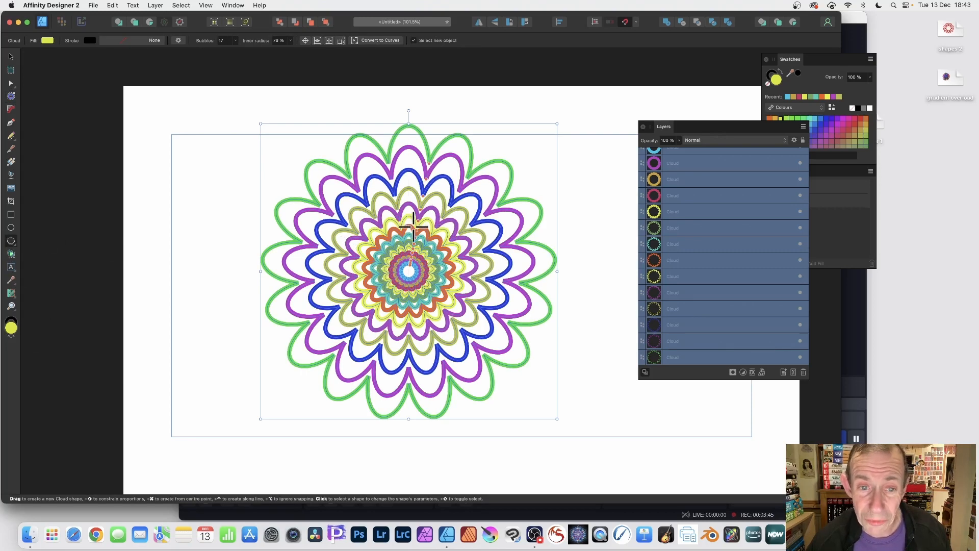
pyautogui.click(290, 40)
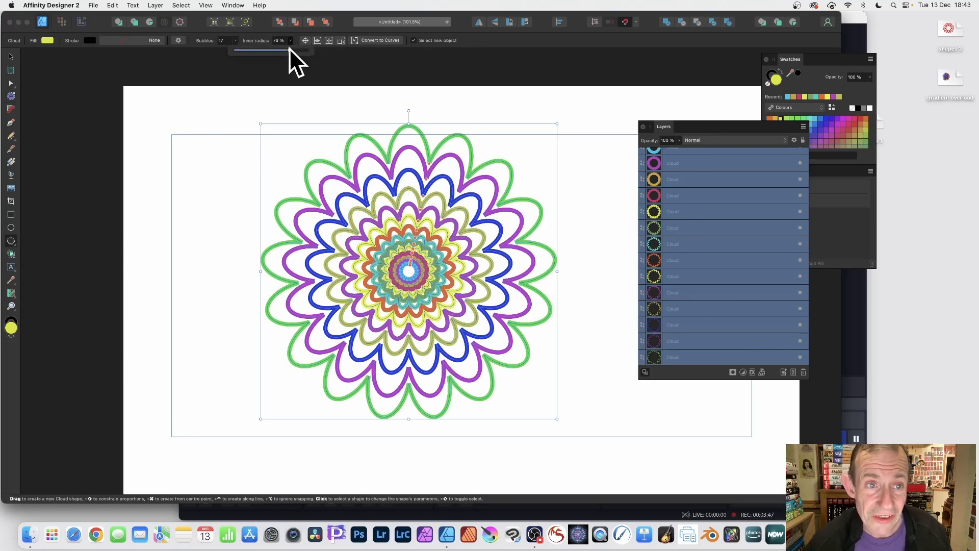
pyautogui.moveTo(289, 48); pyautogui.dragTo(230, 48)
pyautogui.click(235, 41)
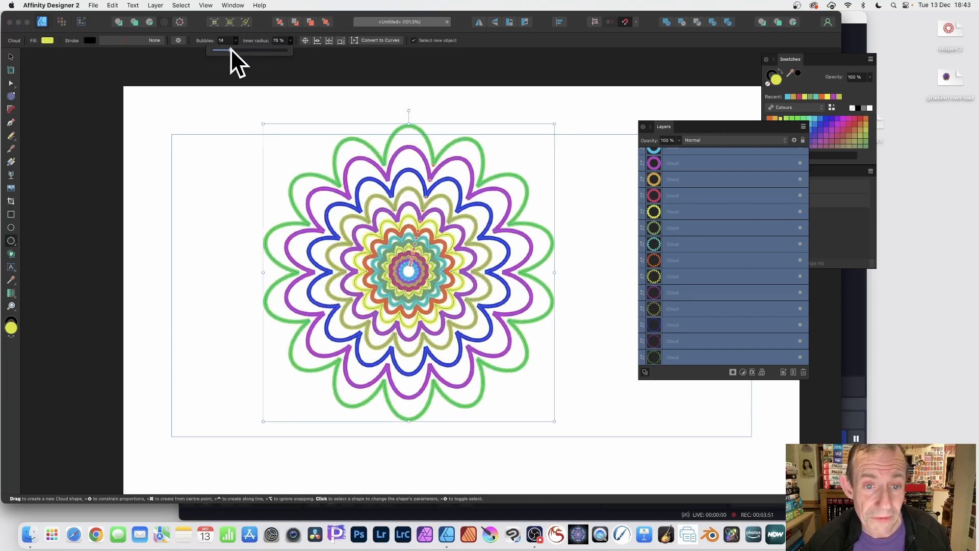
pyautogui.click(11, 56)
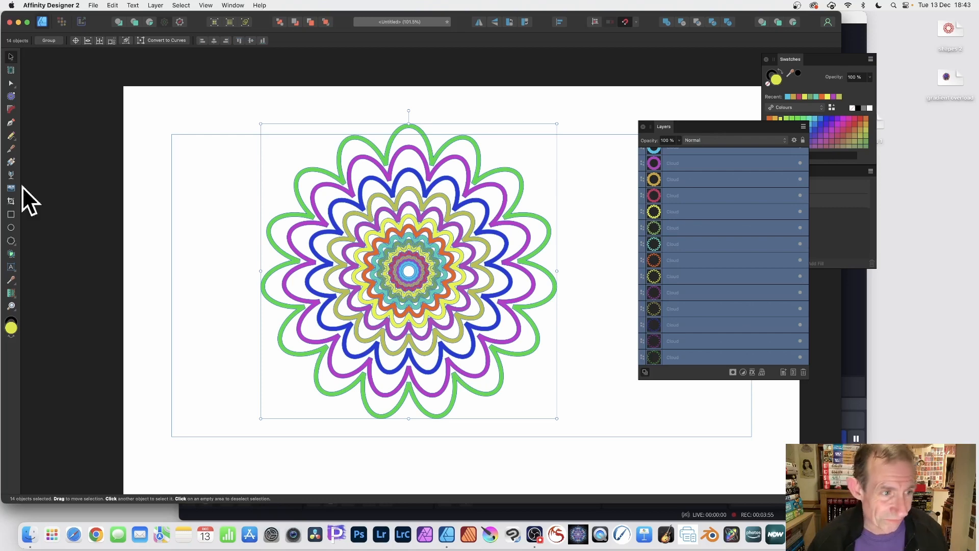
# Draw a blue 17-bubble cloud over the page's upper-left corner and duplicate it with a slight offset down and to the right
pyautogui.click(10, 240)
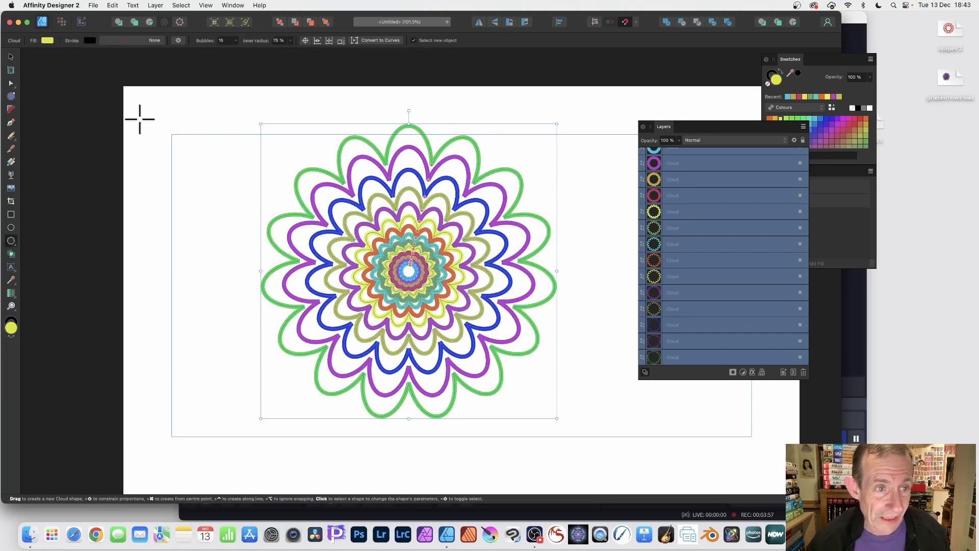
pyautogui.moveTo(135, 108); pyautogui.dragTo(295, 255)
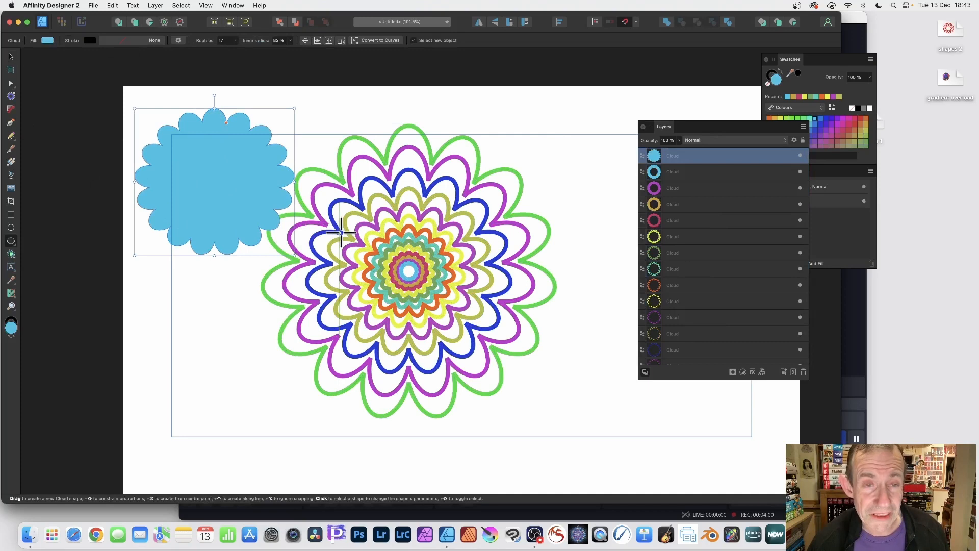
pyautogui.click(11, 56)
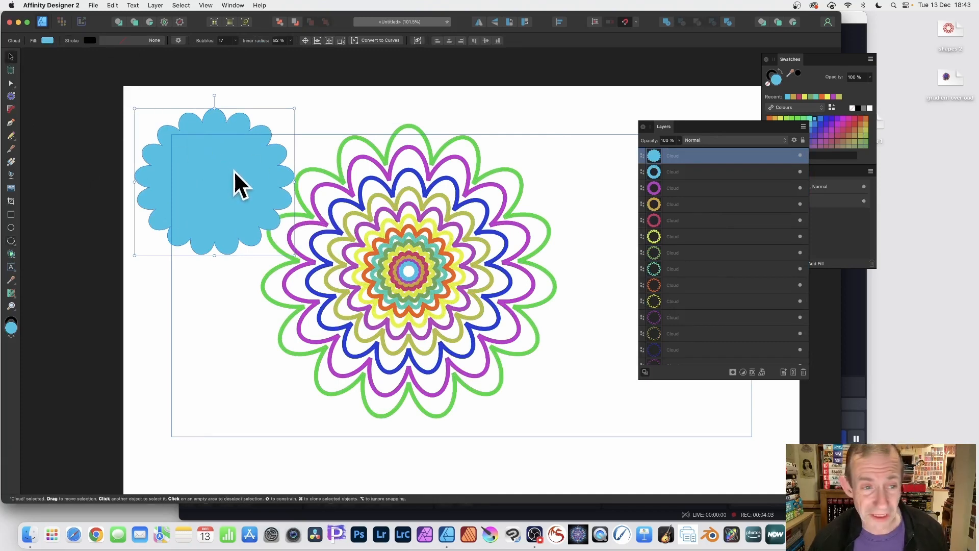
pyautogui.moveTo(226, 166); pyautogui.dragTo(235, 173)
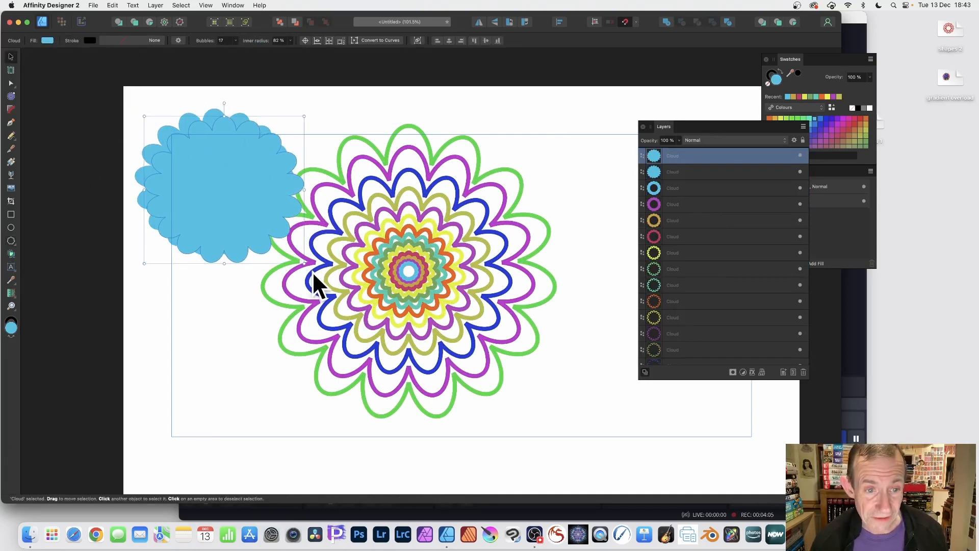
# Scale the duplicate cloud down slightly, centre it over the light blue original and fill it deep blue
pyautogui.moveTo(305, 263); pyautogui.dragTo(290, 250)
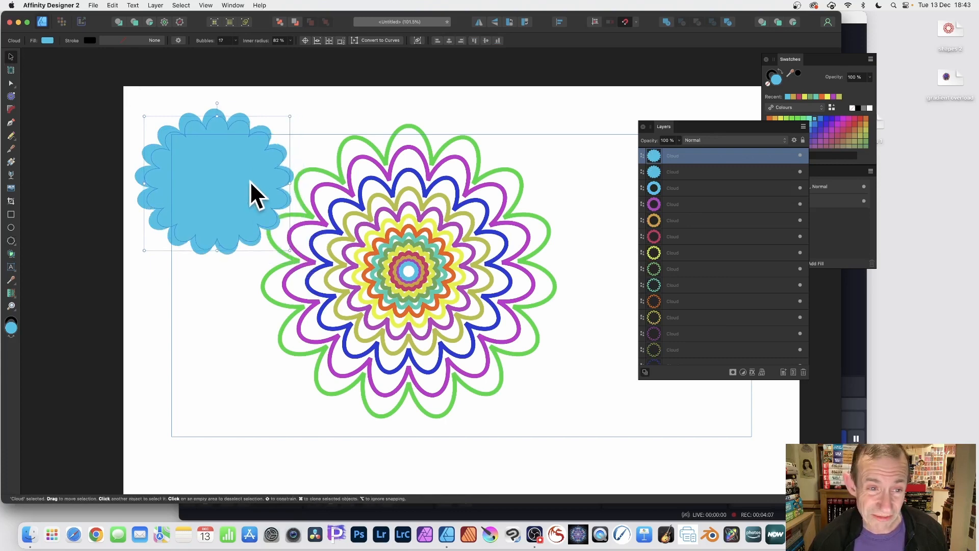
pyautogui.moveTo(250, 181); pyautogui.dragTo(244, 172)
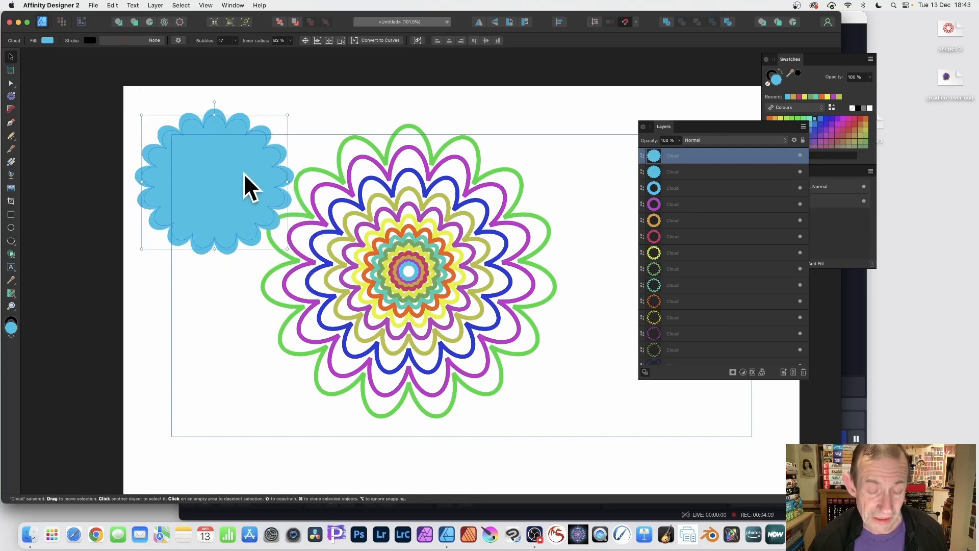
pyautogui.click(831, 119)
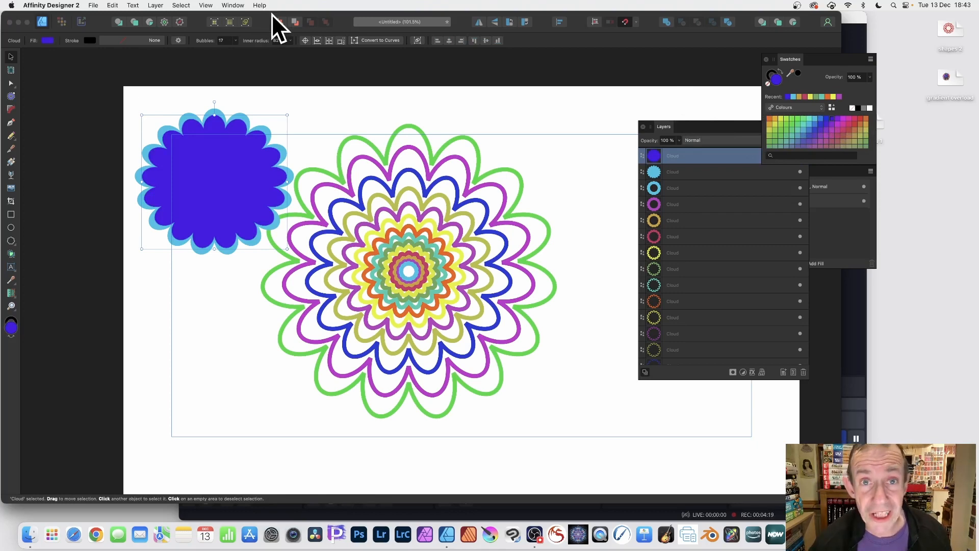
# Add two progressively smaller duplicates of the deep blue cloud, filling the first yellow and the second purple
pyautogui.press('super+j')
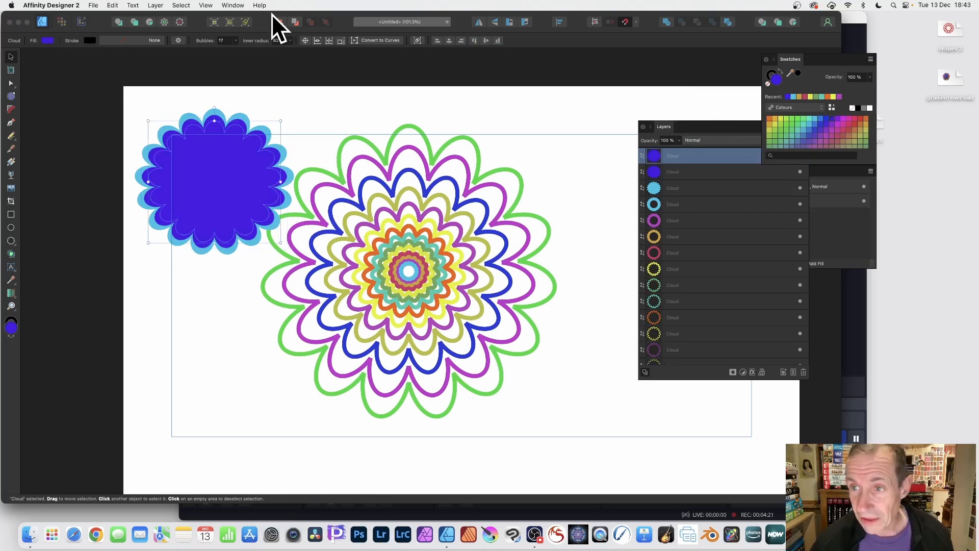
pyautogui.click(781, 118)
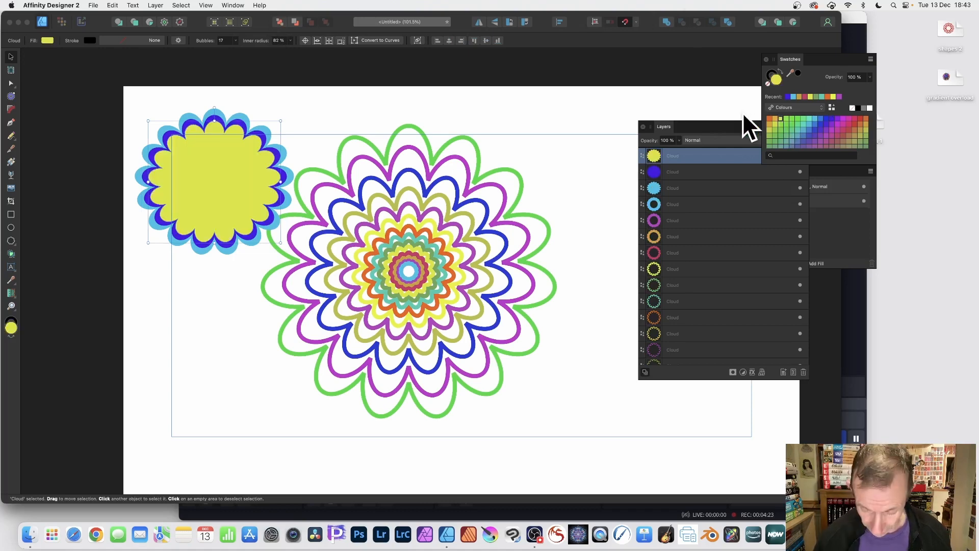
pyautogui.press('super+j')
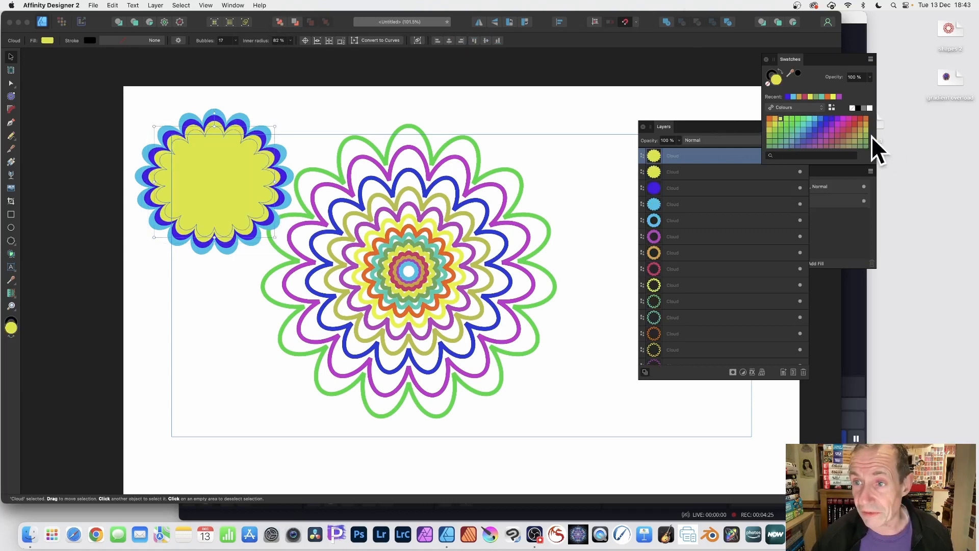
pyautogui.click(832, 130)
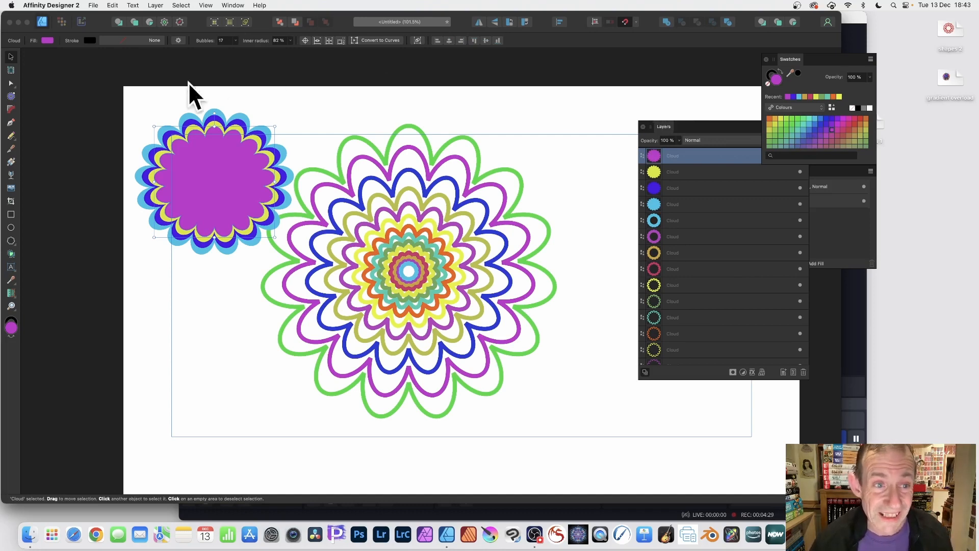
# Select the four stacked filled clouds and, with the Cloud Tool, increase their bubbles and reduce their inner radius for narrow, pointed petals
pyautogui.click(110, 87)
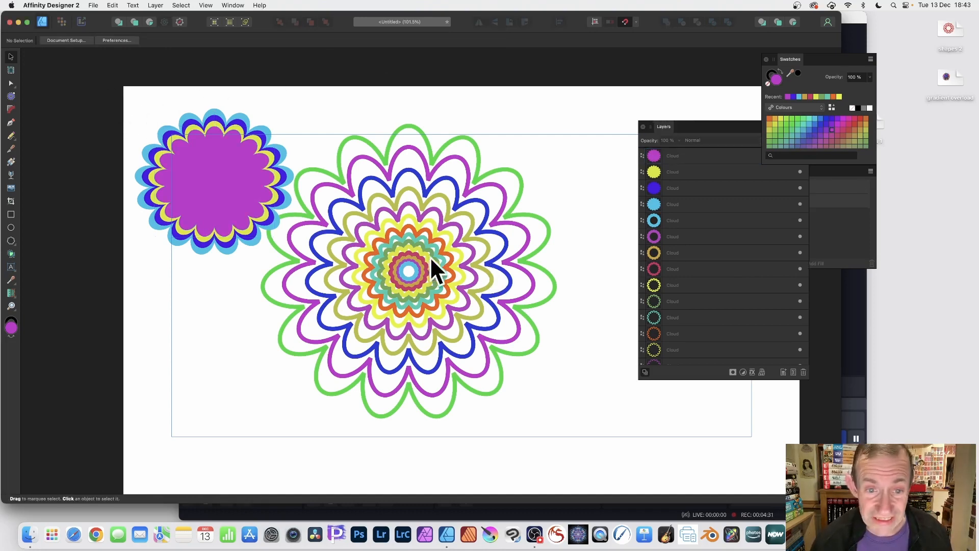
pyautogui.moveTo(136, 94); pyautogui.dragTo(313, 260)
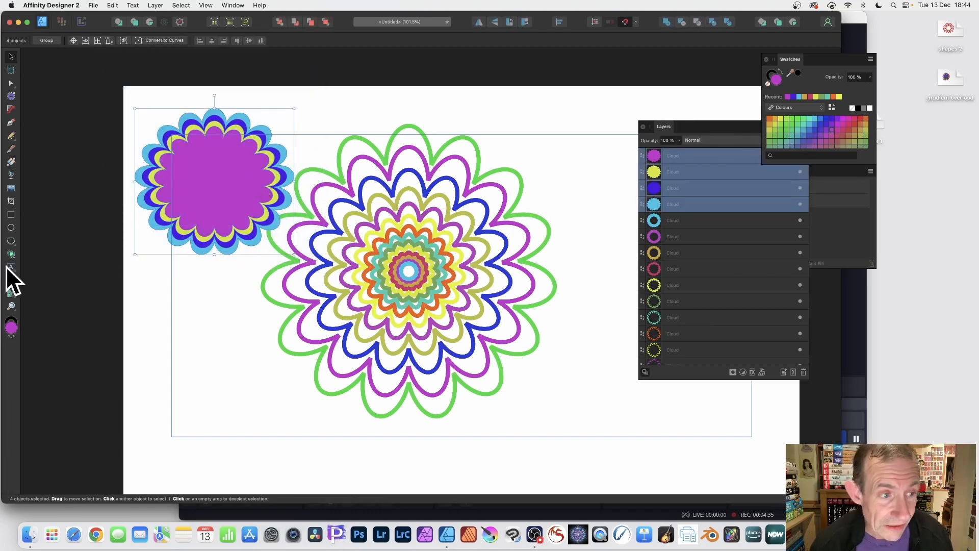
pyautogui.click(11, 241)
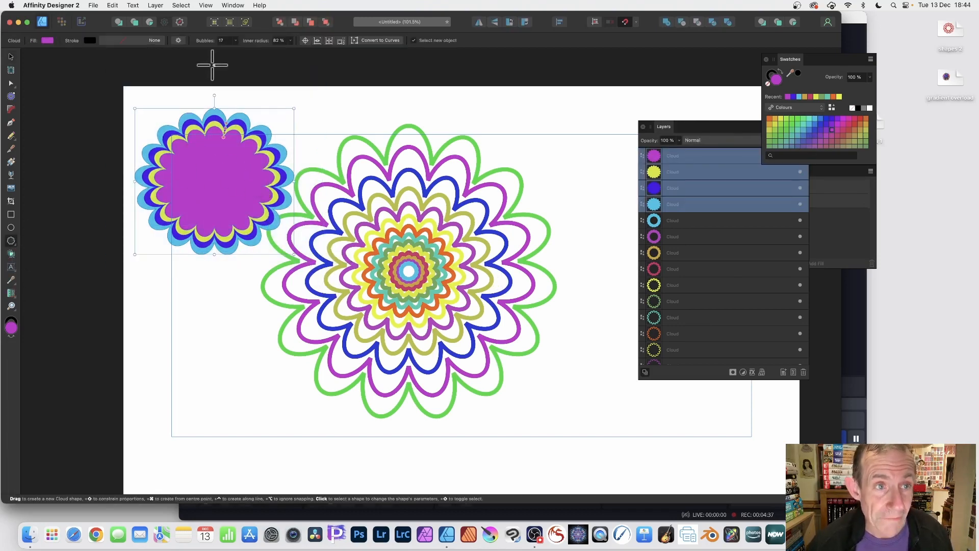
pyautogui.click(235, 42)
pyautogui.moveTo(236, 47); pyautogui.dragTo(278, 50)
pyautogui.click(290, 41)
# Apply a contour radius of about -0.061 in to the four selected clouds
pyautogui.click(10, 96)
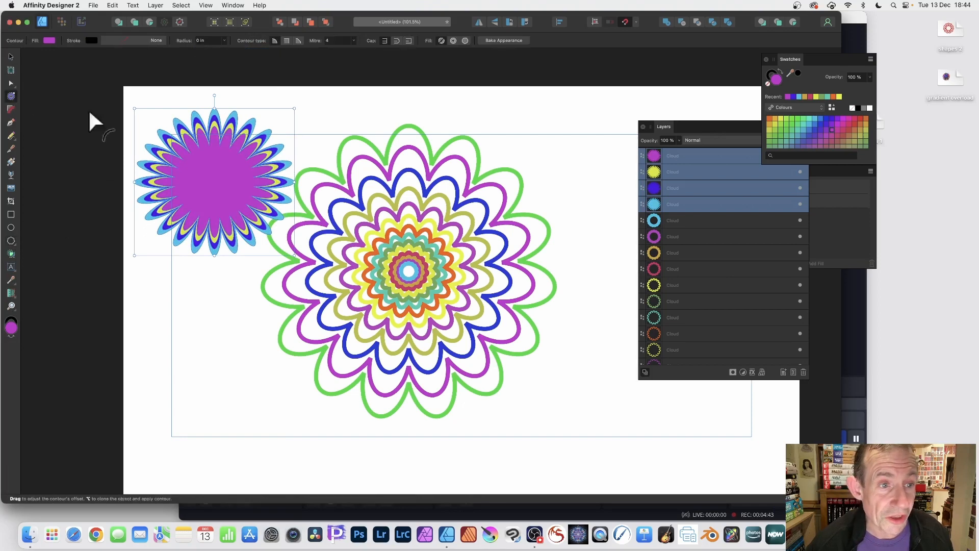
pyautogui.moveTo(238, 182)
pyautogui.mouseDown()
pyautogui.moveTo(249, 185)
pyautogui.moveTo(225, 185)
pyautogui.moveTo(232, 191)
pyautogui.mouseUp()
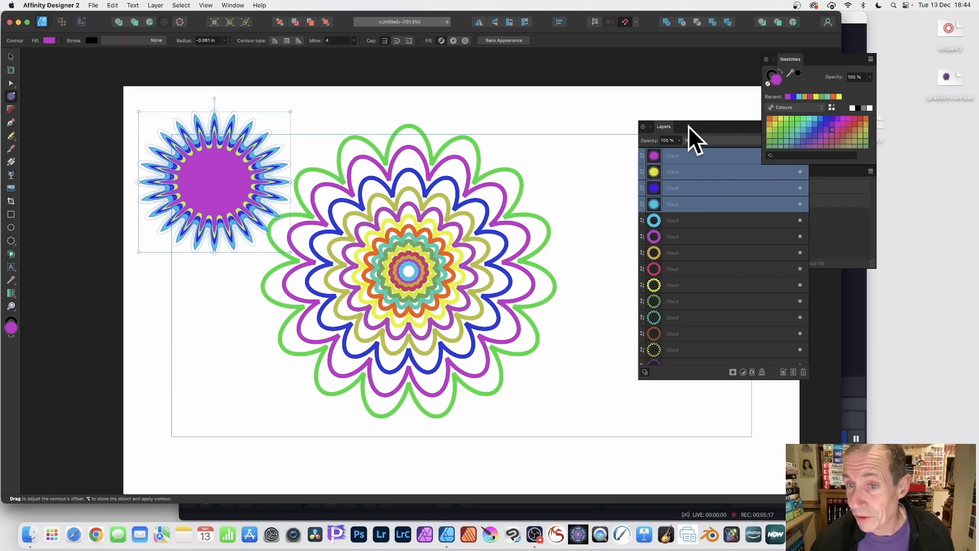
# Select only the topmost purple cloud and open its blend mode choices
pyautogui.click(703, 127)
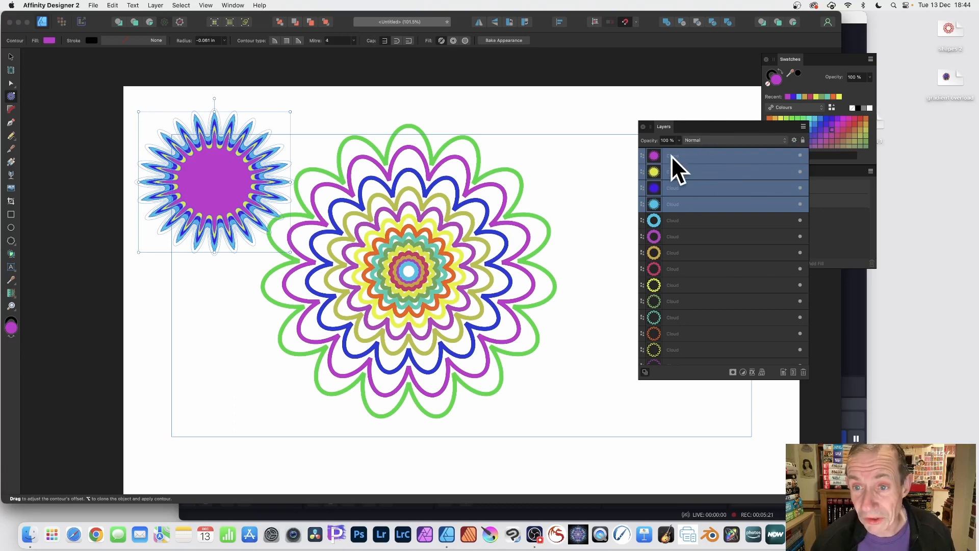
pyautogui.click(671, 155)
pyautogui.click(715, 139)
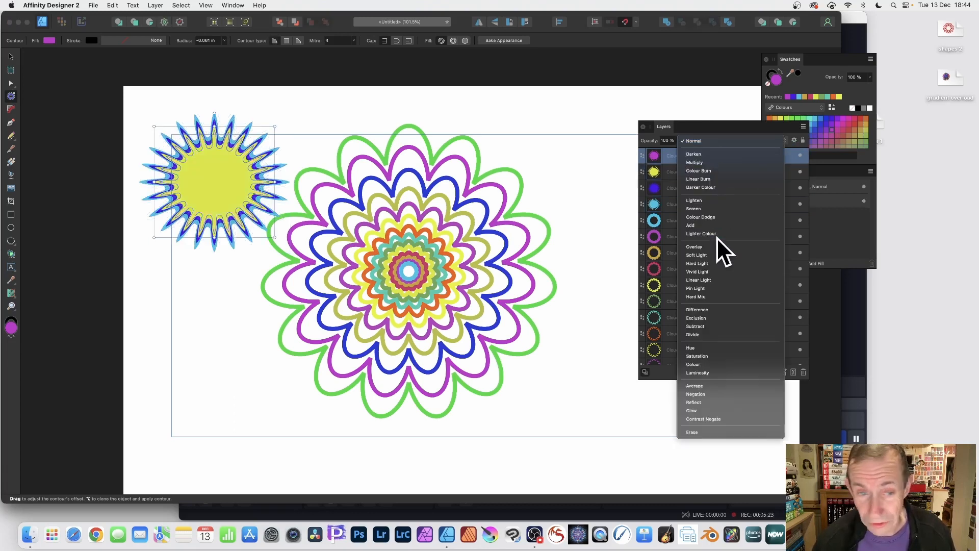